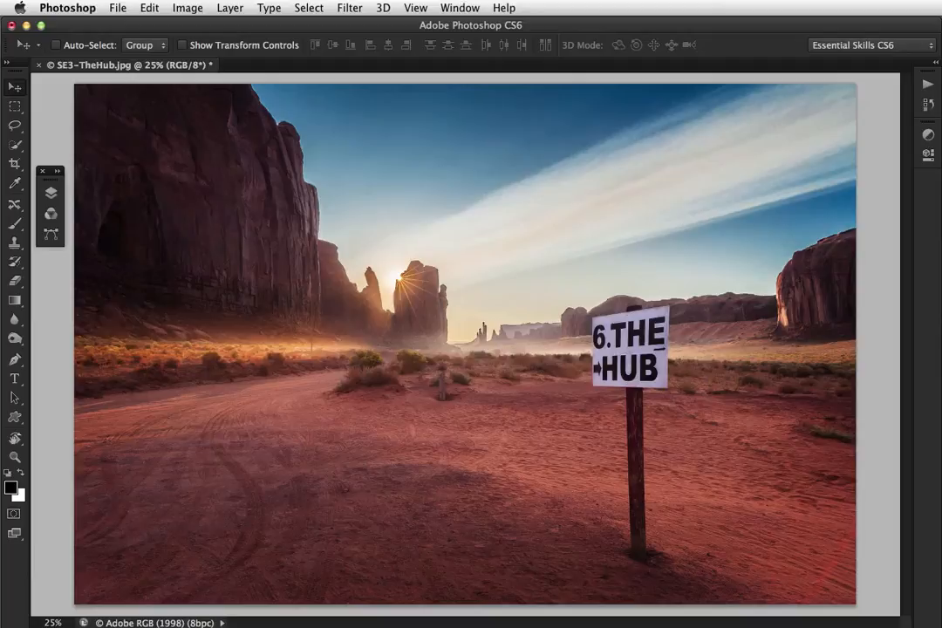
Play the Grading Sampler action from the ESP-Selective Grading set and display the grading layers it creates
click(925, 85)
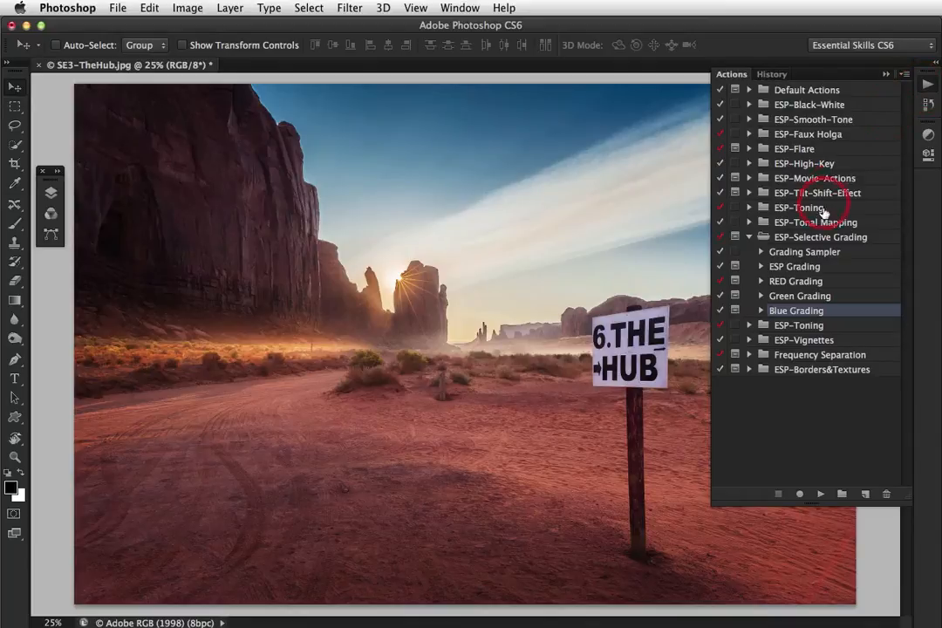
click(823, 238)
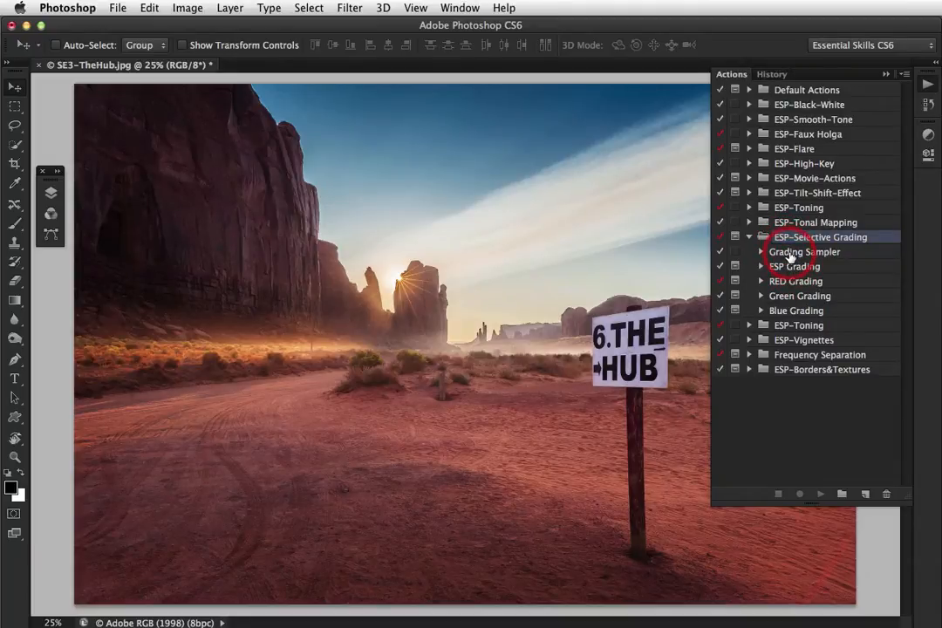
click(789, 254)
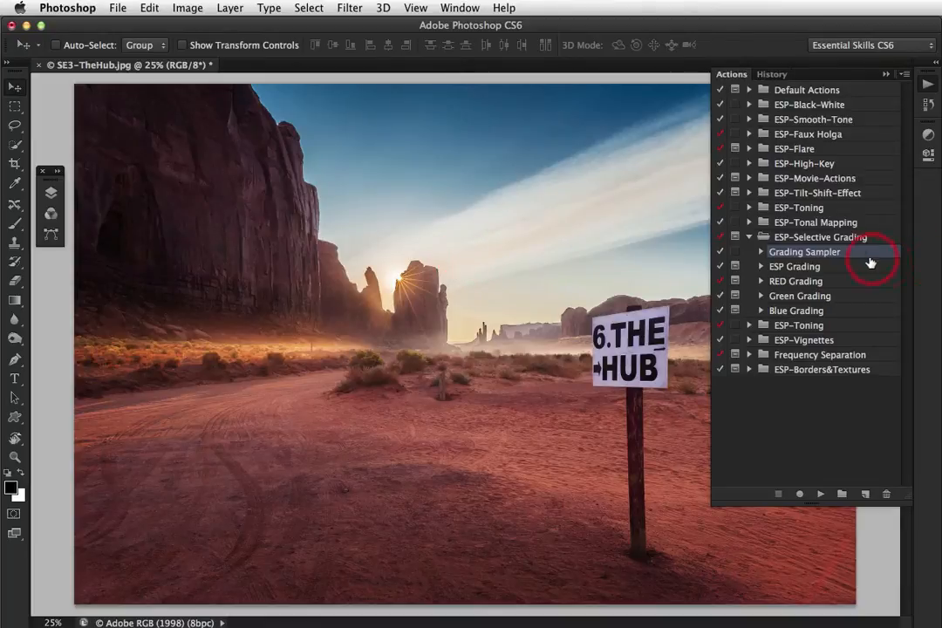
click(820, 494)
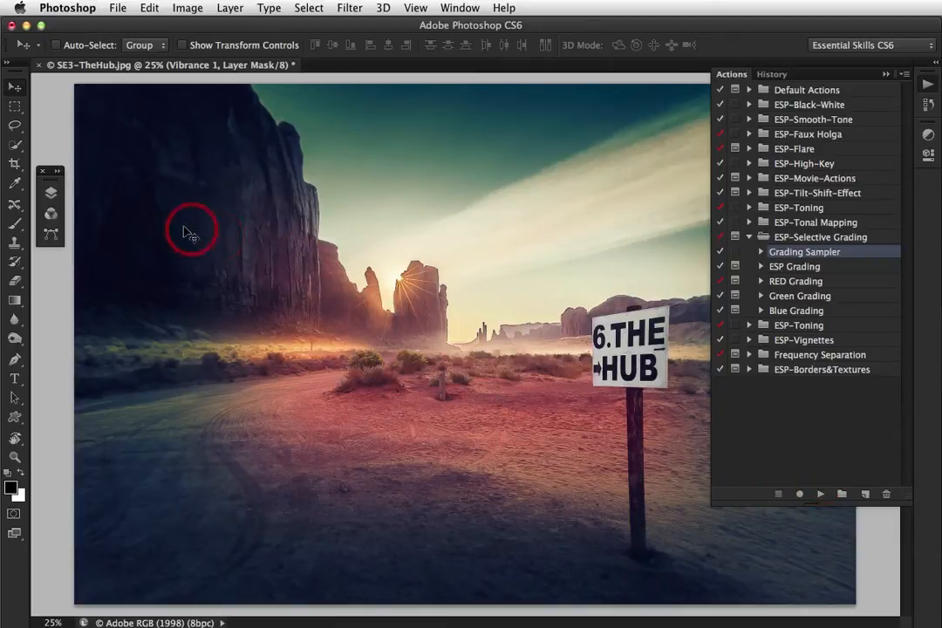
click(51, 191)
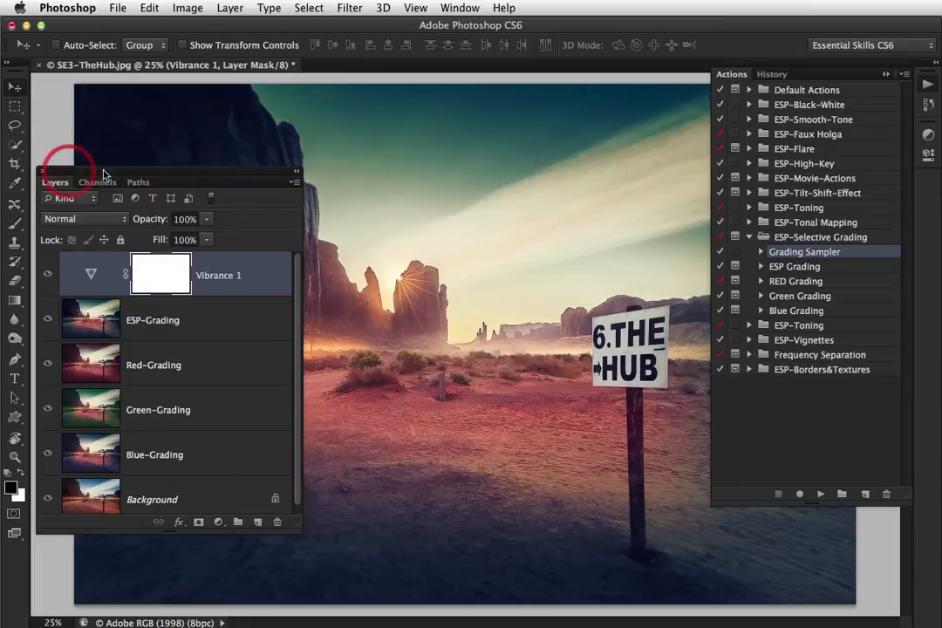
click(887, 77)
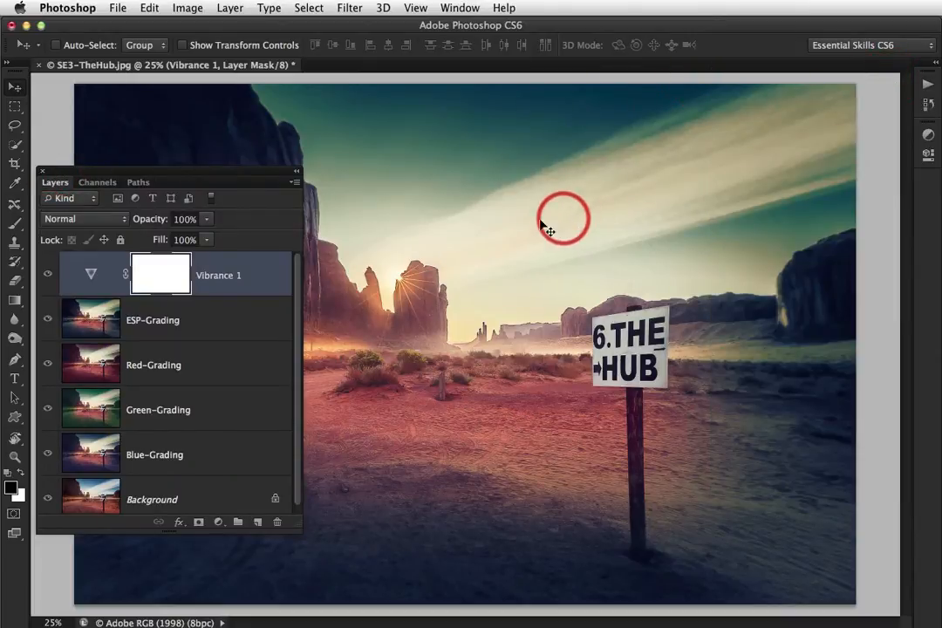
Set the vibrance of the Vibrance 1 adjustment layer to -35
double_click(91, 276)
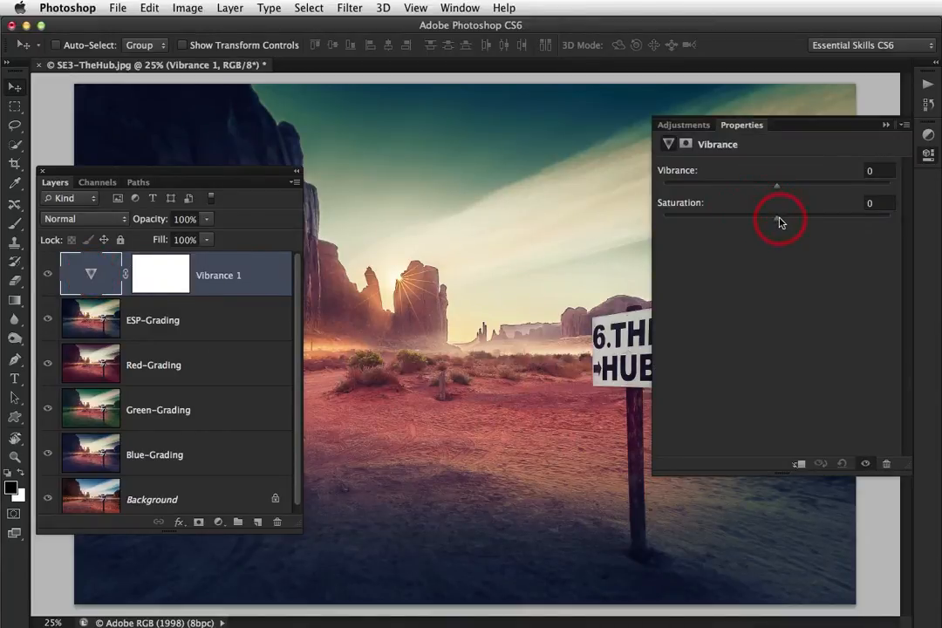
drag(779, 190, 815, 189)
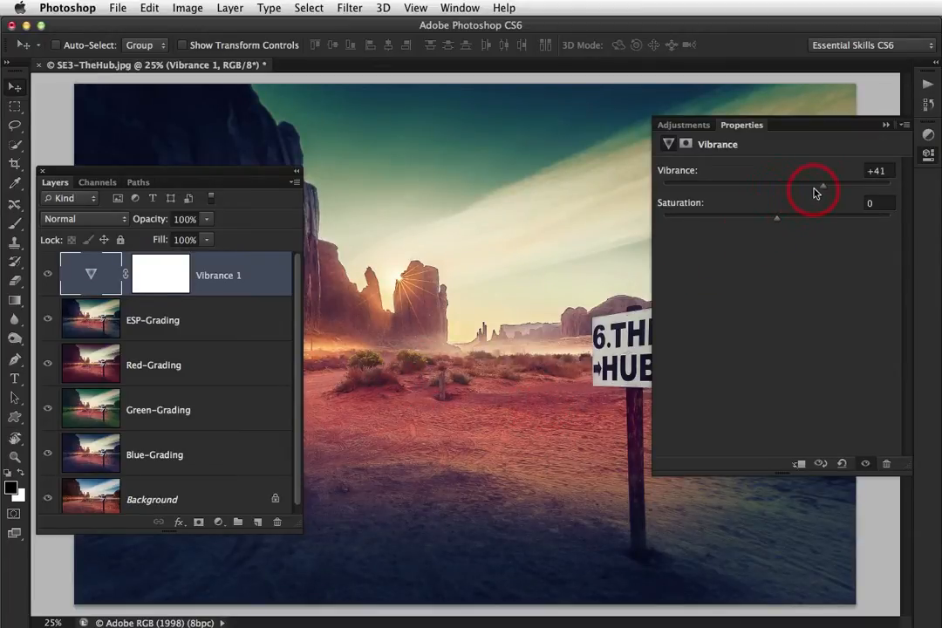
drag(825, 190, 737, 190)
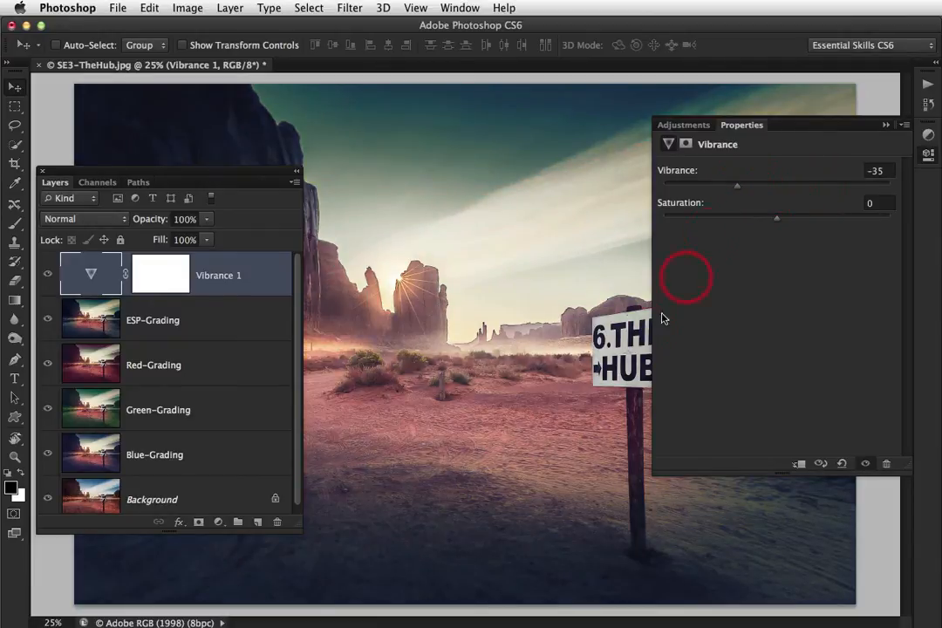
click(886, 125)
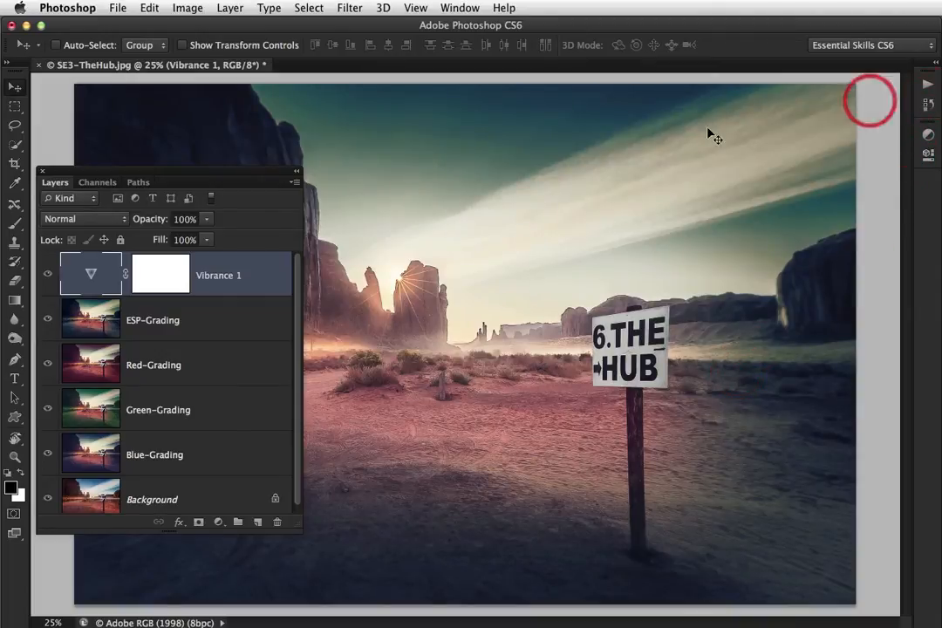
Hide the Vibrance 1, ESP-Grading, Red-Grading and Green-Grading layers one after another to compare the sampled grades
click(48, 277)
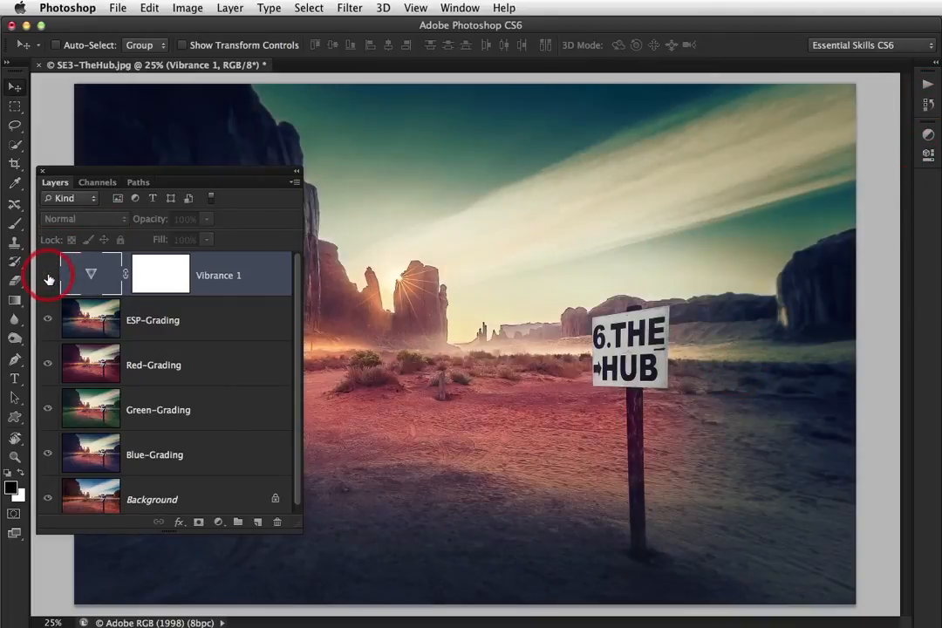
click(211, 325)
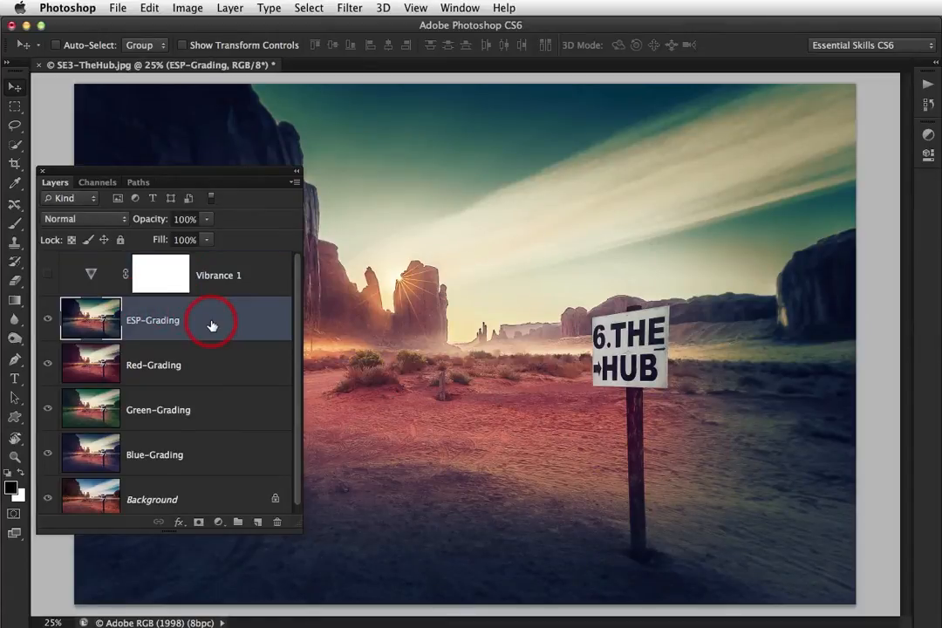
click(48, 322)
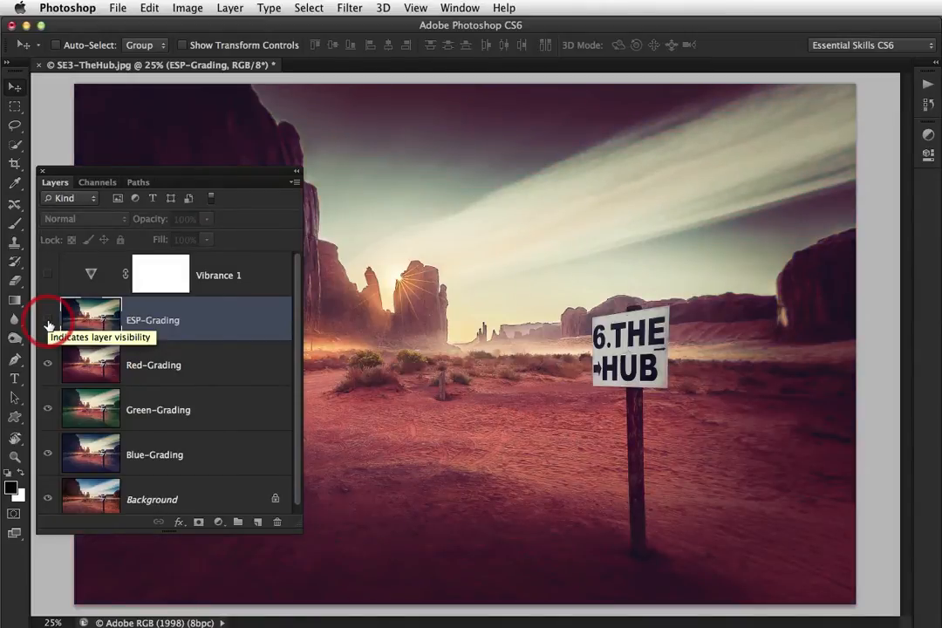
click(47, 365)
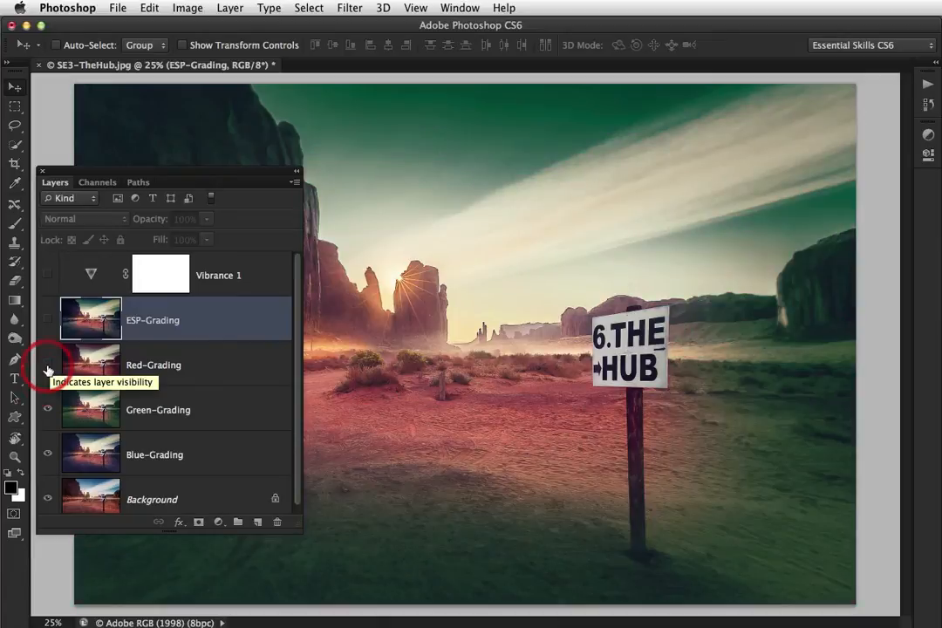
click(48, 410)
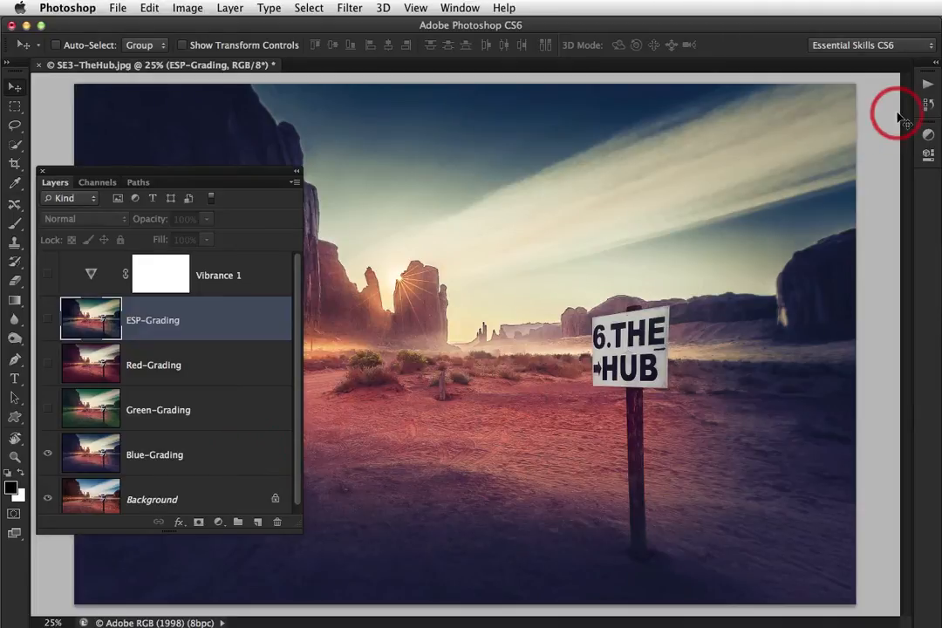
Restore the image to Snapshot 1 from the history
click(927, 104)
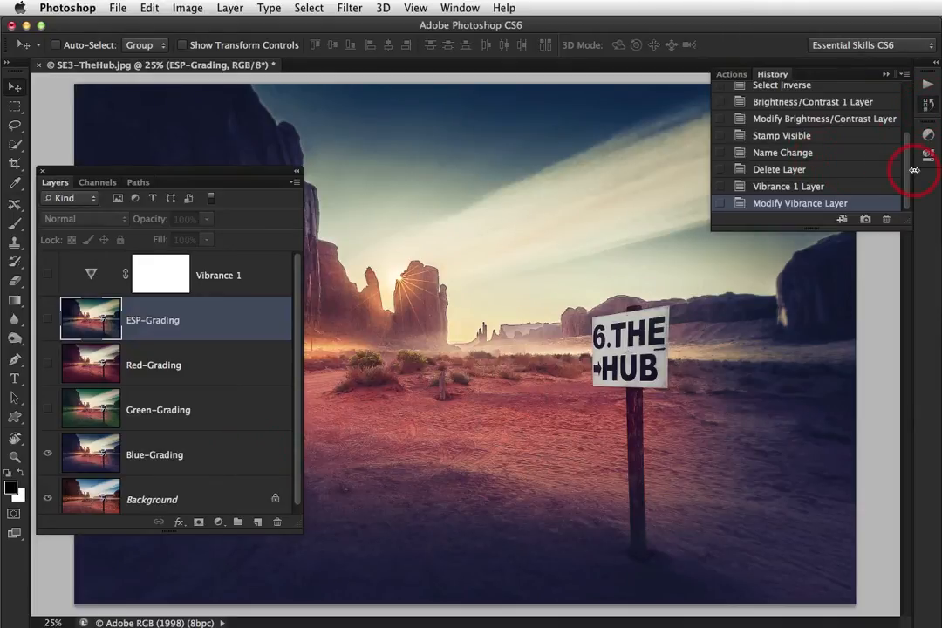
scroll(901, 112, up, 3)
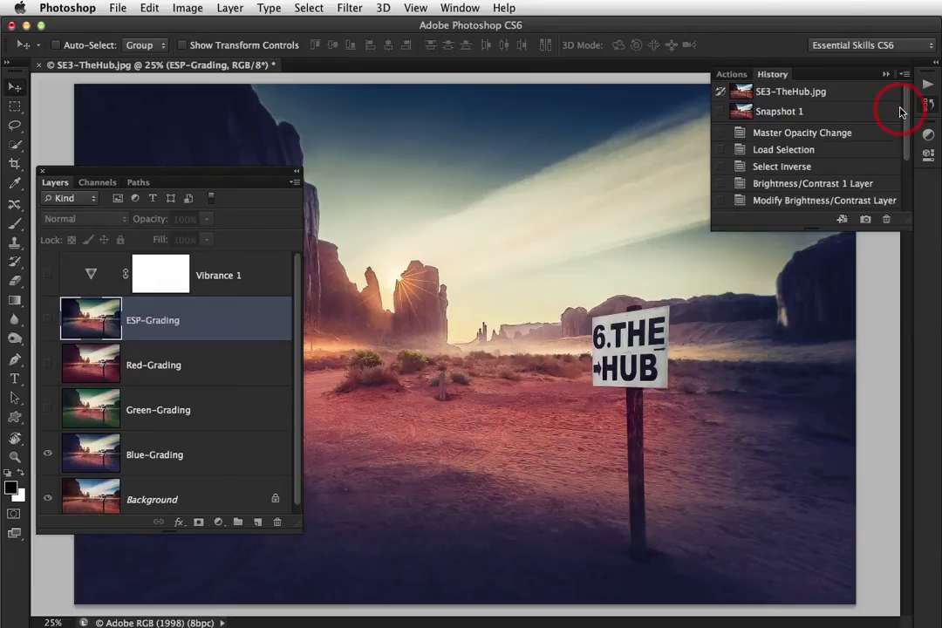
click(814, 113)
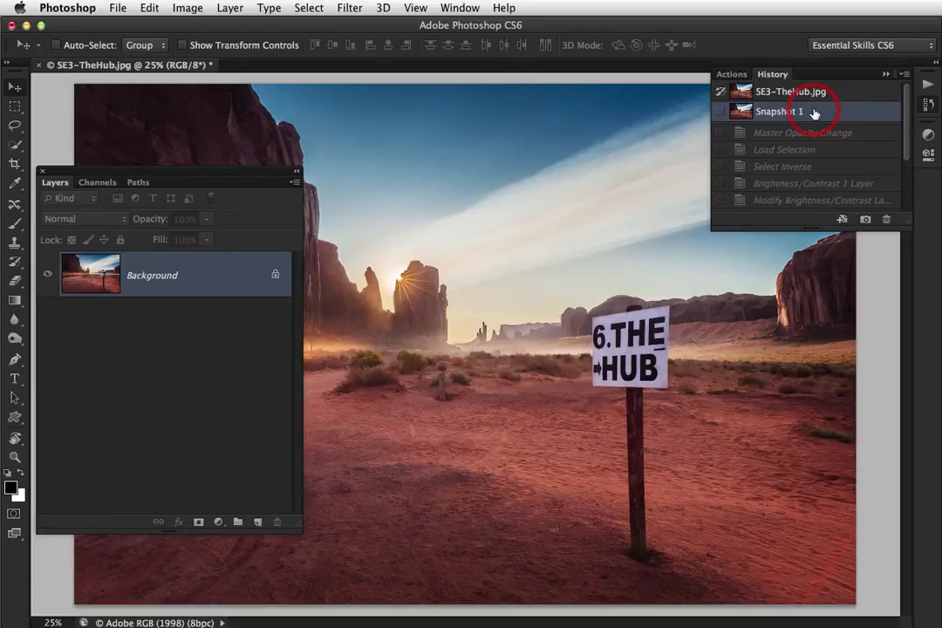
Play the Blue Grading action from the ESP-Selective Grading set and stop it at the subject-masking pause
click(731, 75)
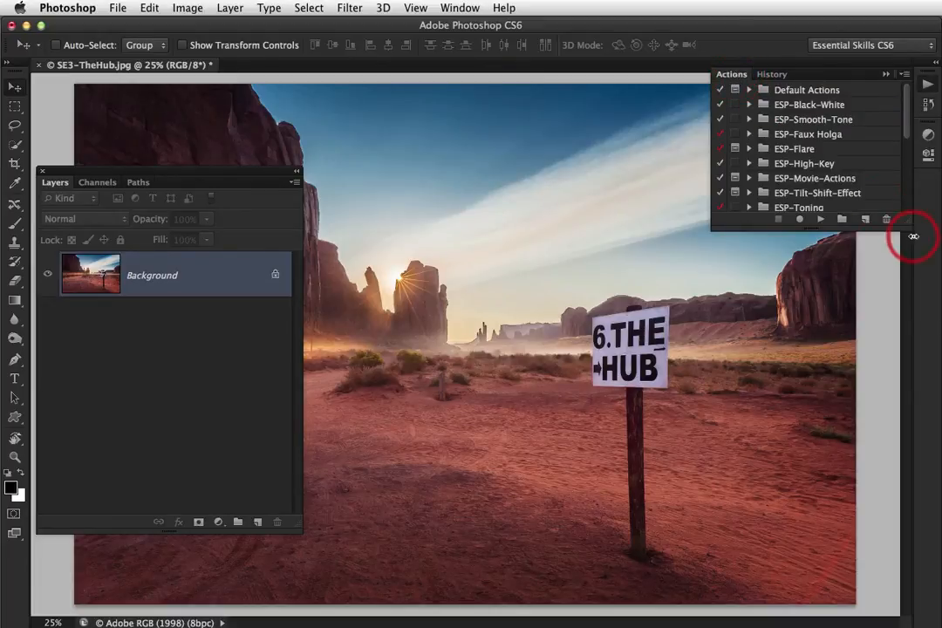
drag(908, 222, 906, 420)
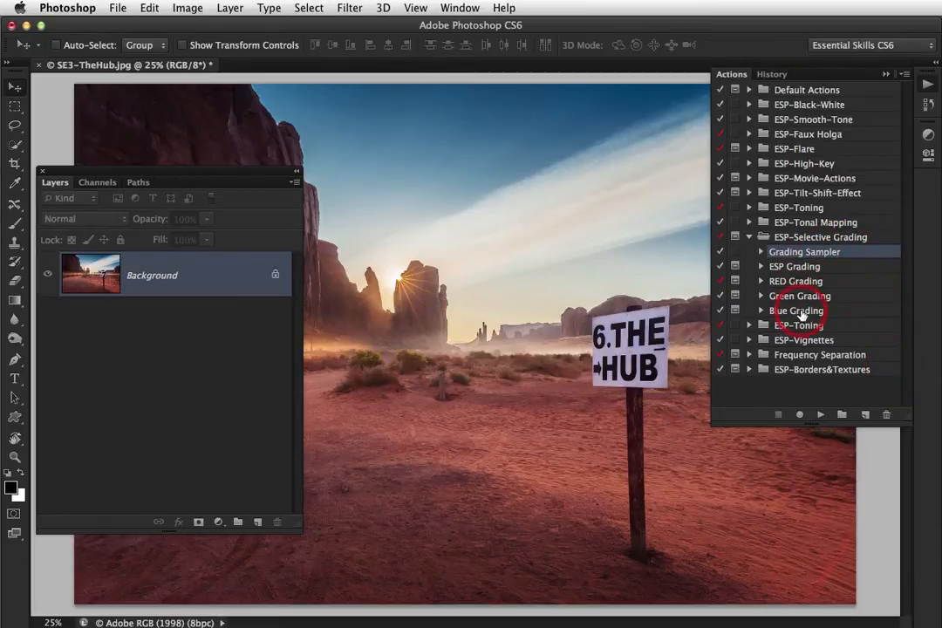
click(800, 313)
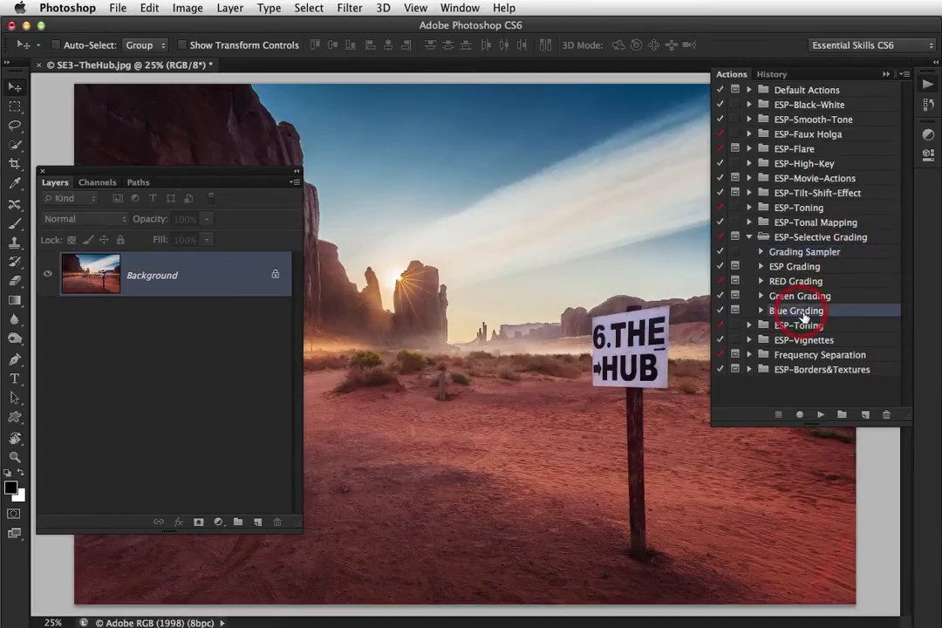
click(820, 416)
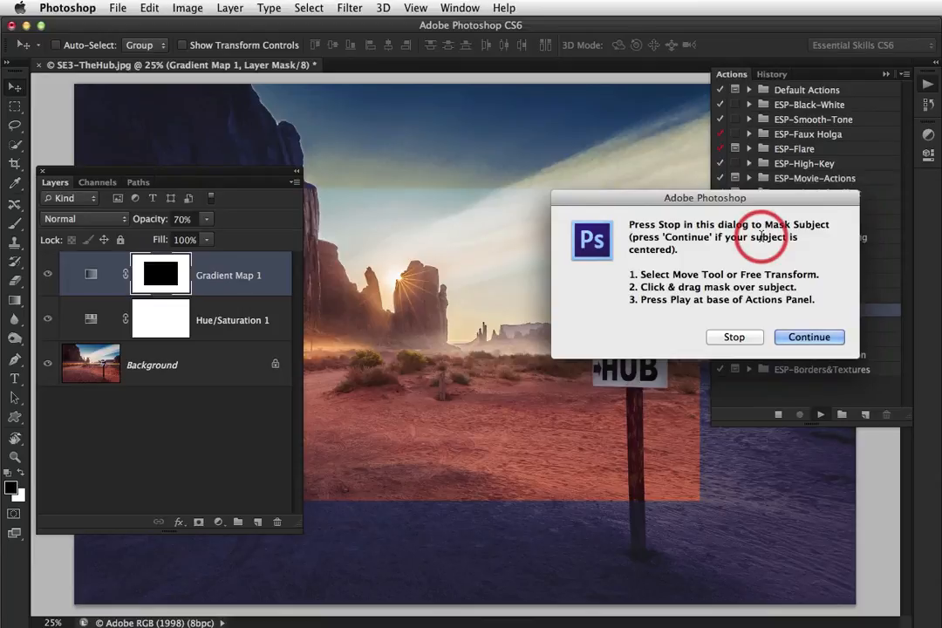
click(734, 337)
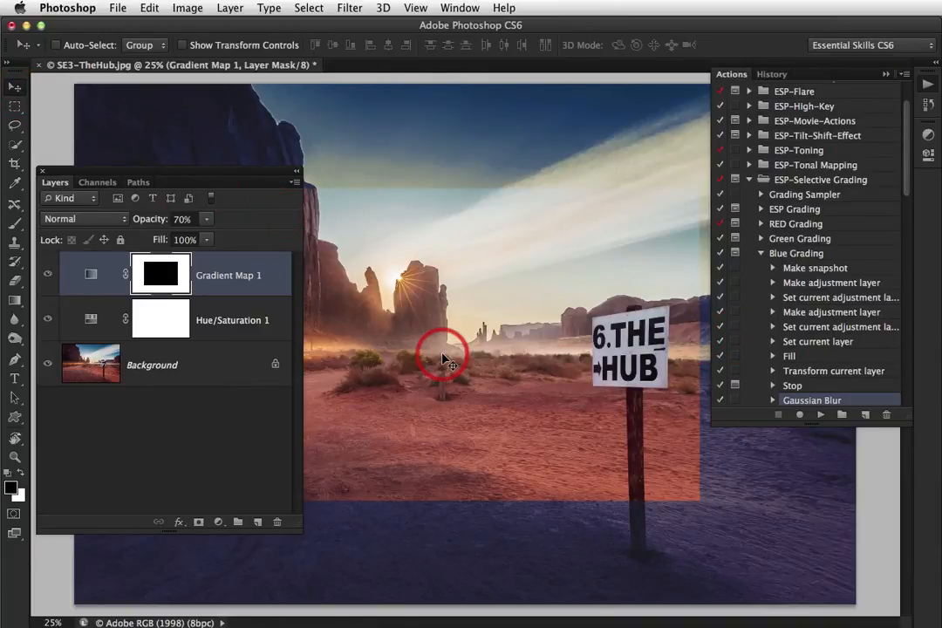
Reposition the Gradient Map 1 mask over the sign and scale it to about 110% width and 116% height
drag(441, 361, 519, 401)
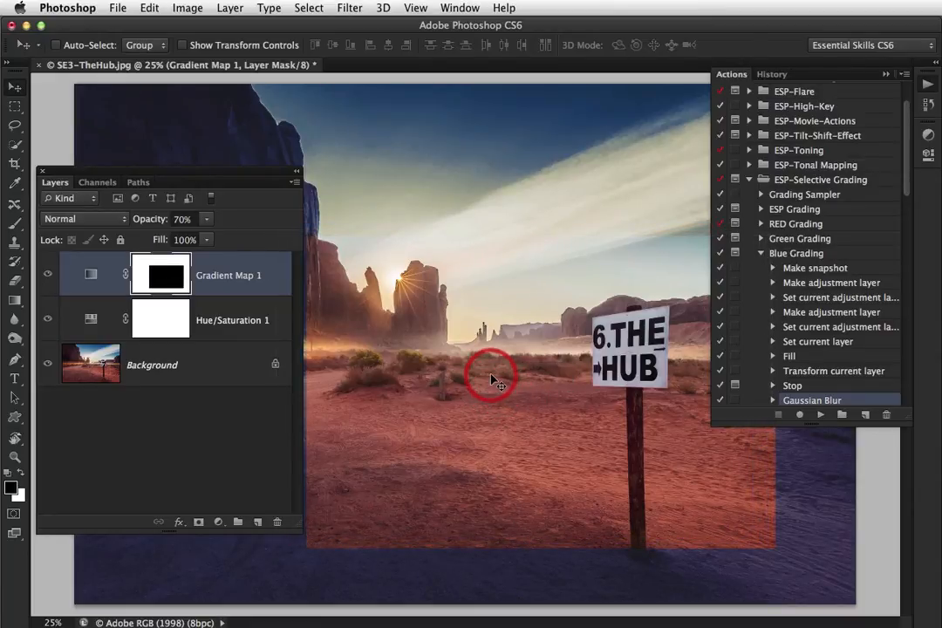
key(ctrl+t)
drag(306, 236, 259, 186)
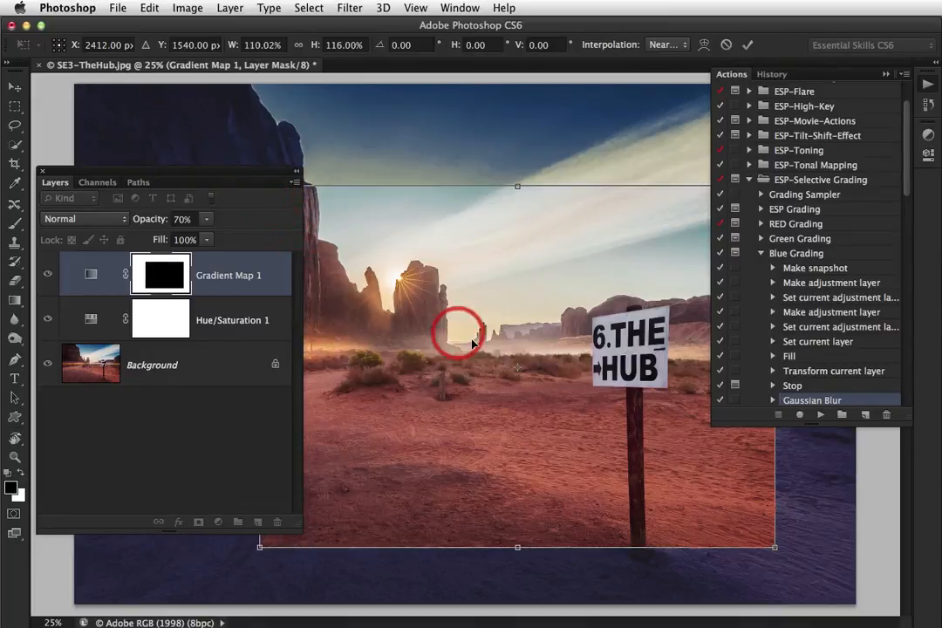
drag(481, 352, 535, 377)
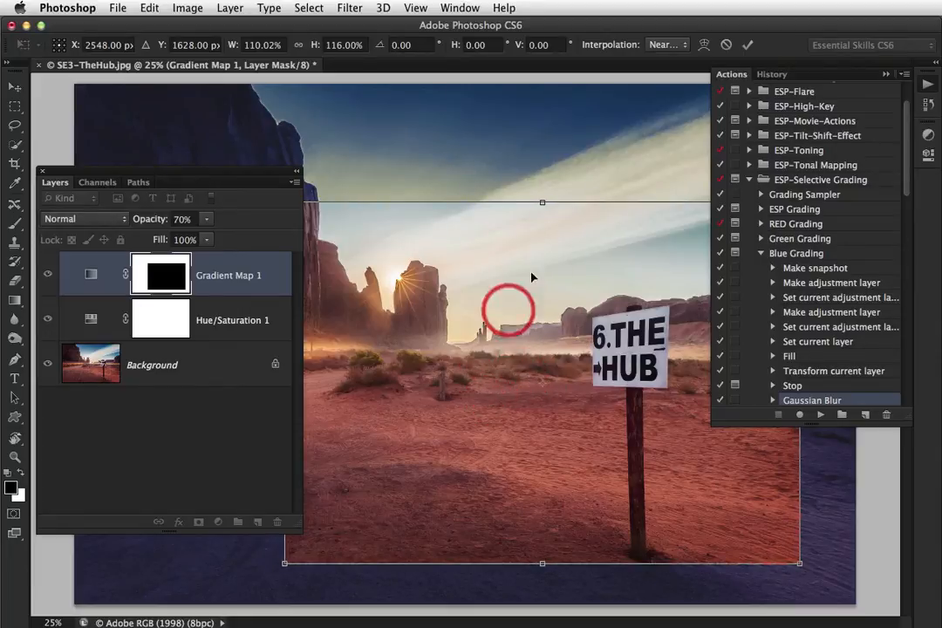
click(747, 47)
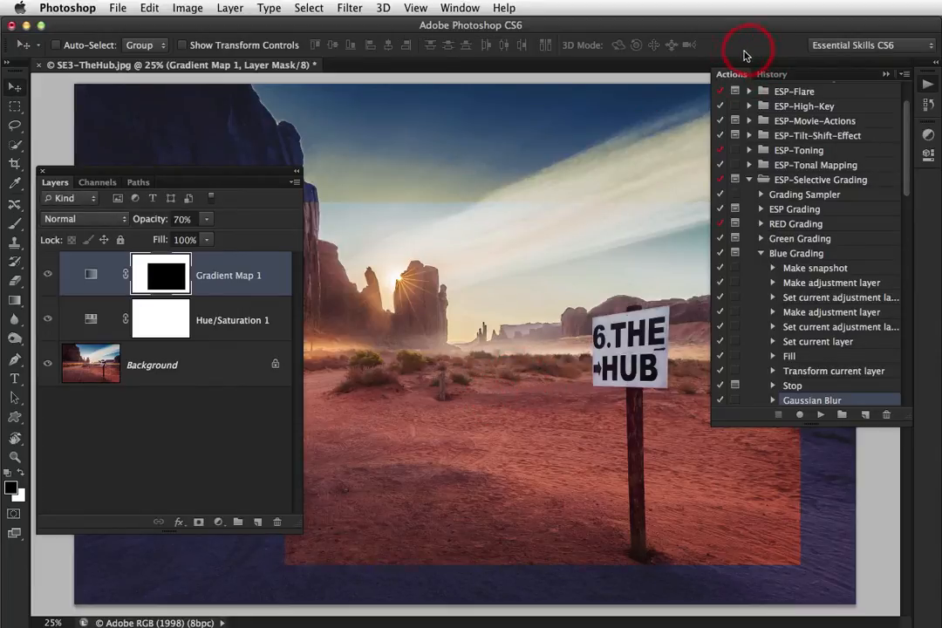
Resume the Blue Grading action from its Gaussian Blur step and clear the panels away from the graded image
click(820, 417)
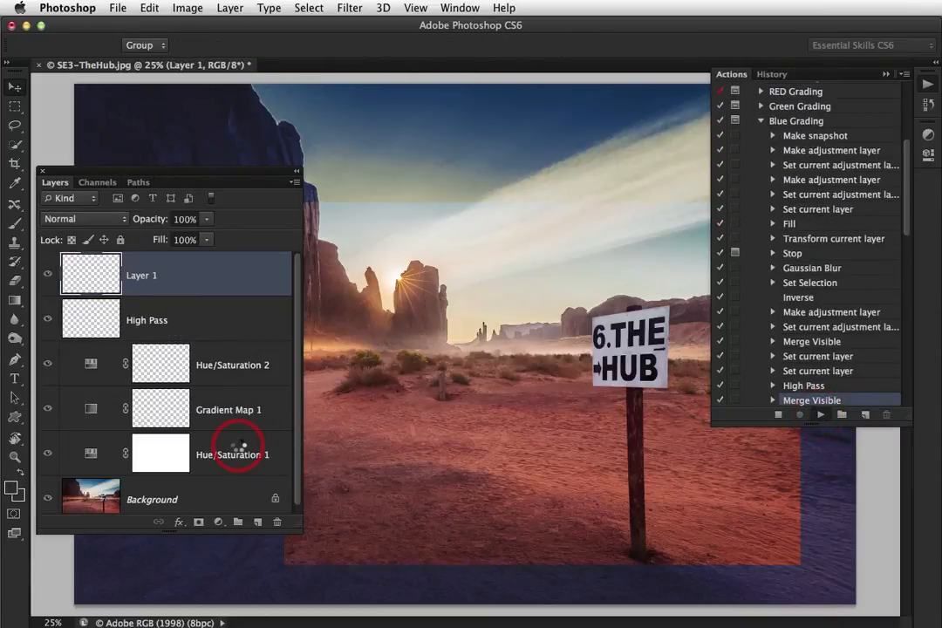
click(887, 77)
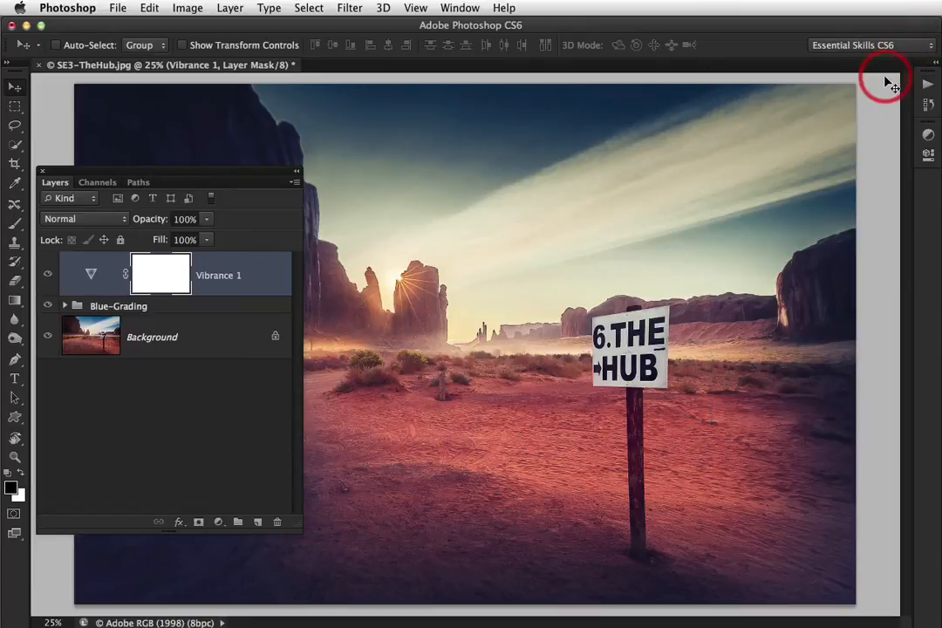
click(297, 172)
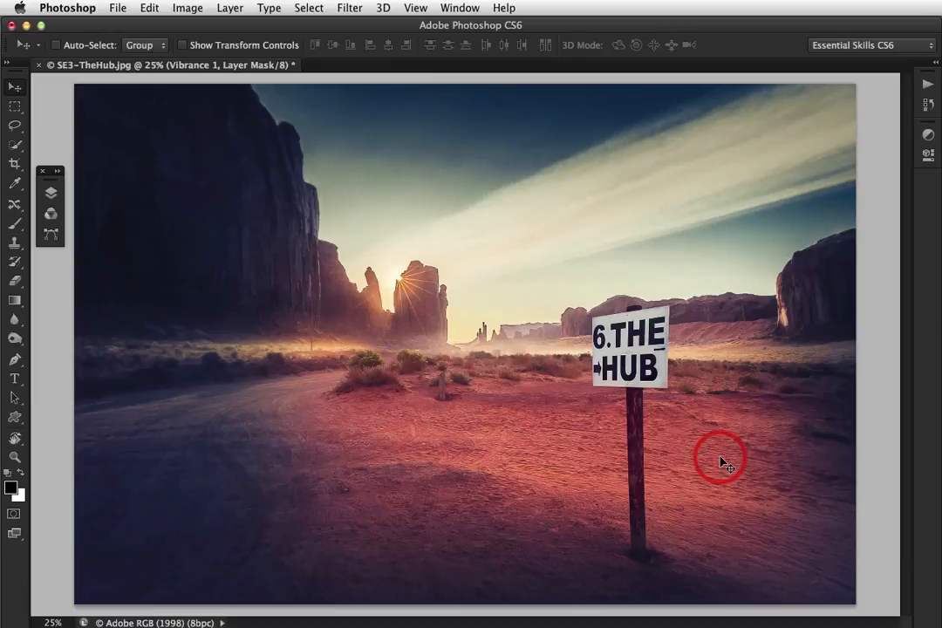
Expand the Blue-Grading group in an enlarged layer list and toggle the visibility of its Blur layer
click(57, 172)
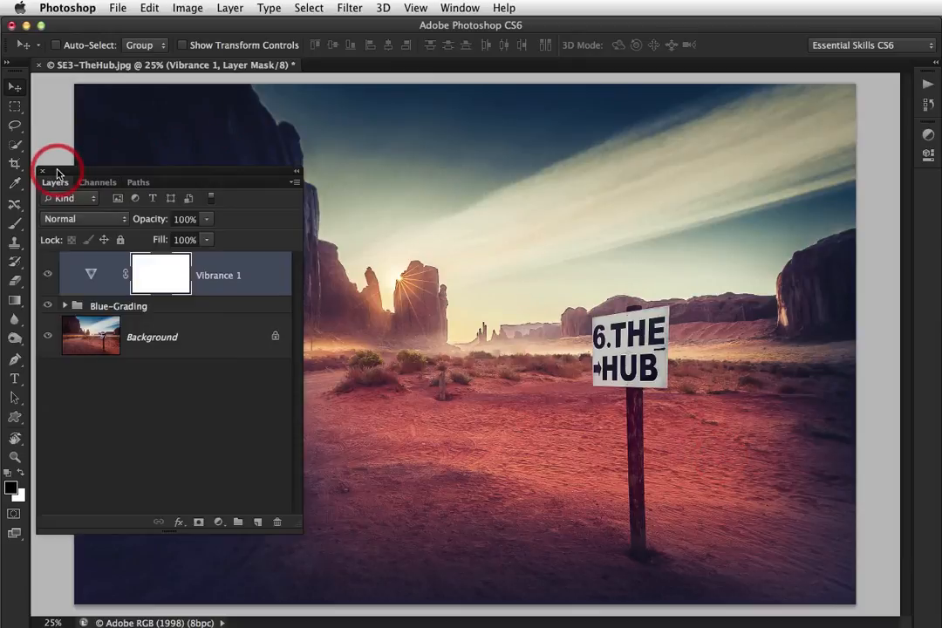
click(65, 306)
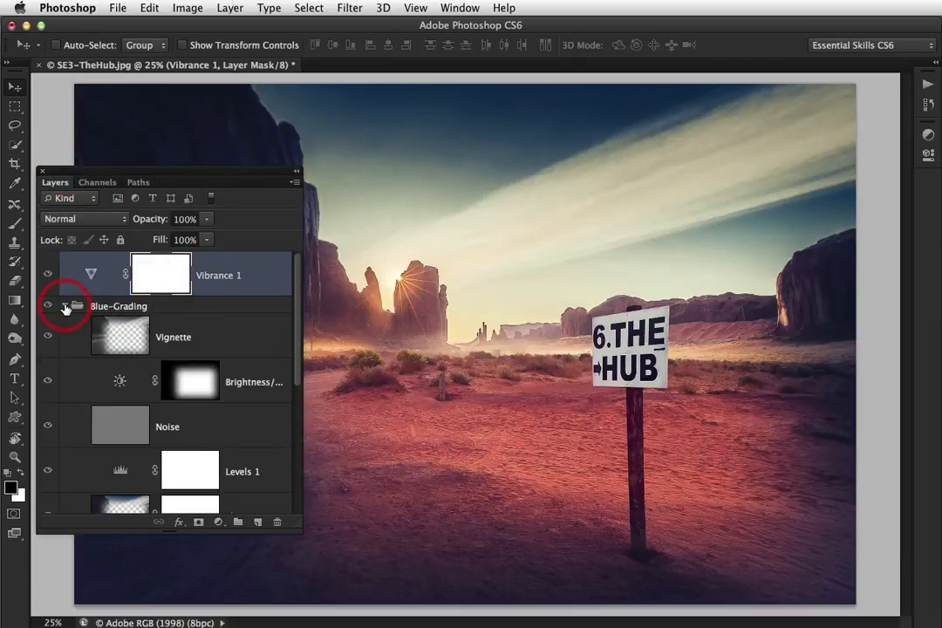
drag(299, 525, 323, 601)
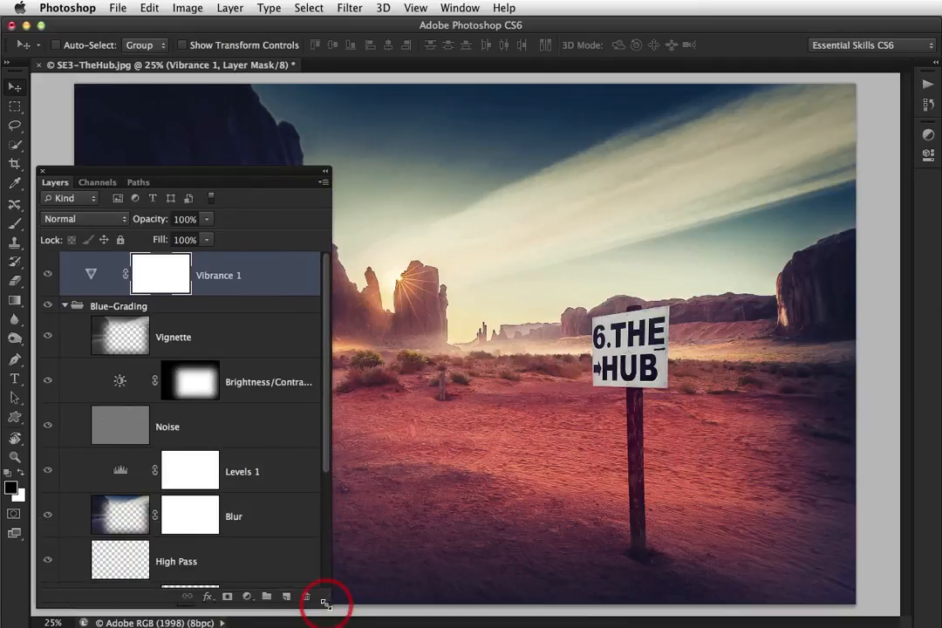
click(49, 516)
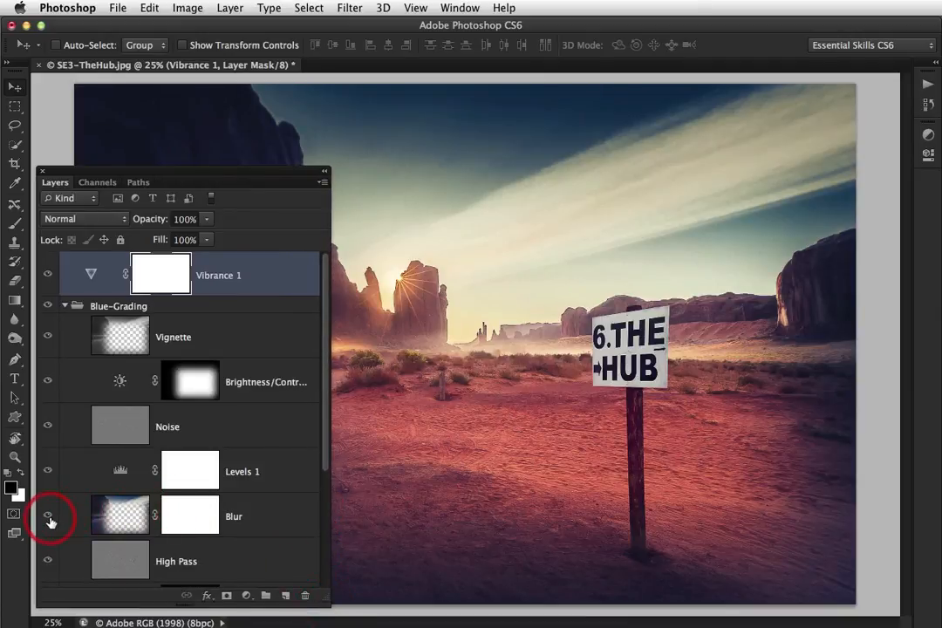